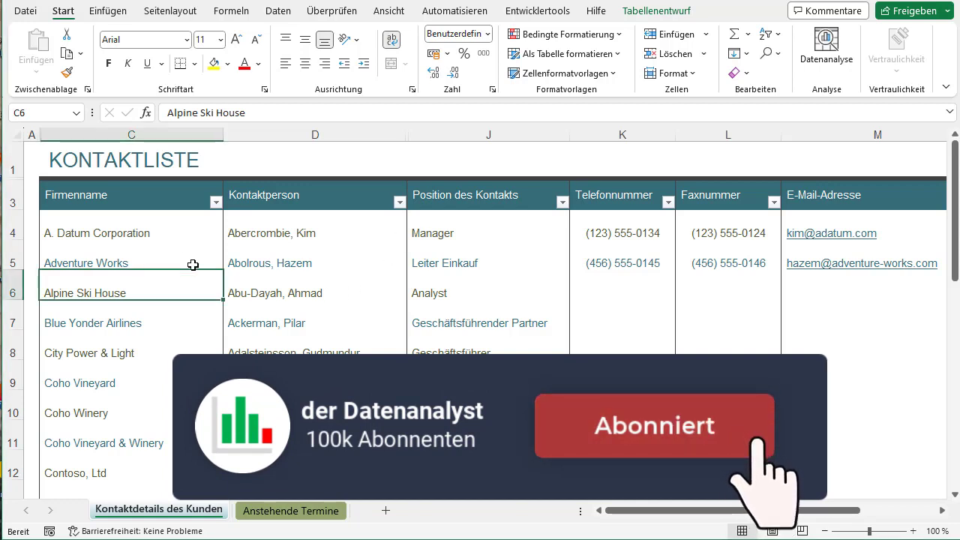
# Step: Look over the KONTAKTLISTE table, viewing the Firmenname, Kontaktperson and Position input hints
pyautogui.click(175, 233)
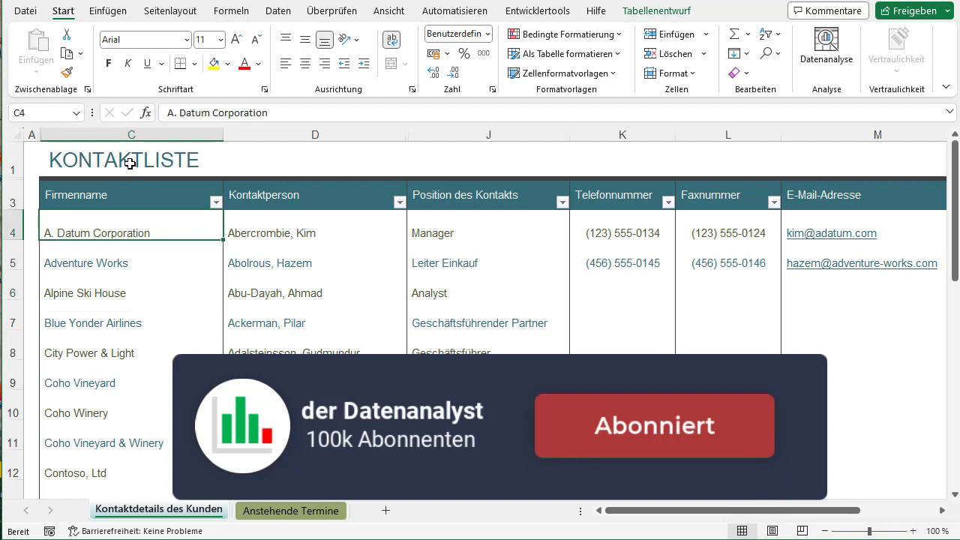
pyautogui.click(128, 161)
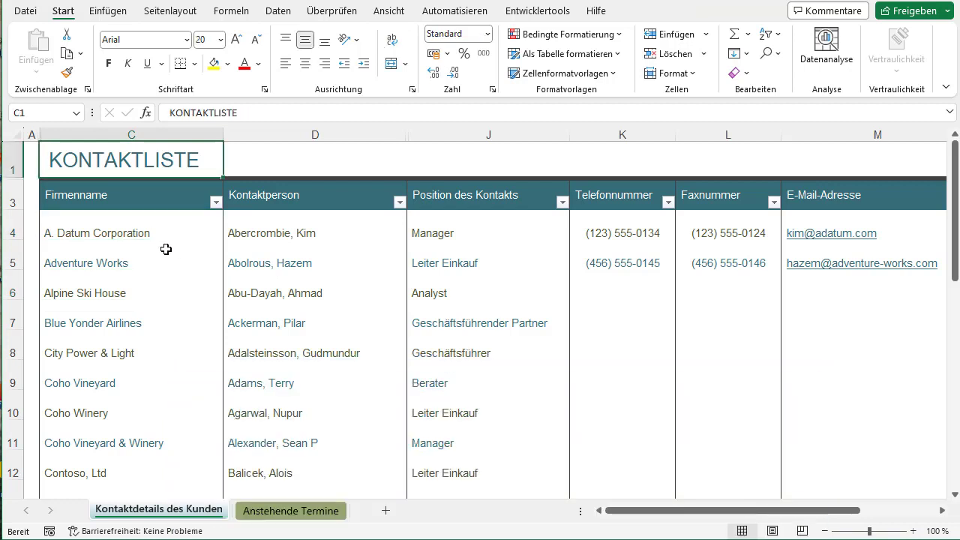
pyautogui.click(167, 251)
pyautogui.click(132, 203)
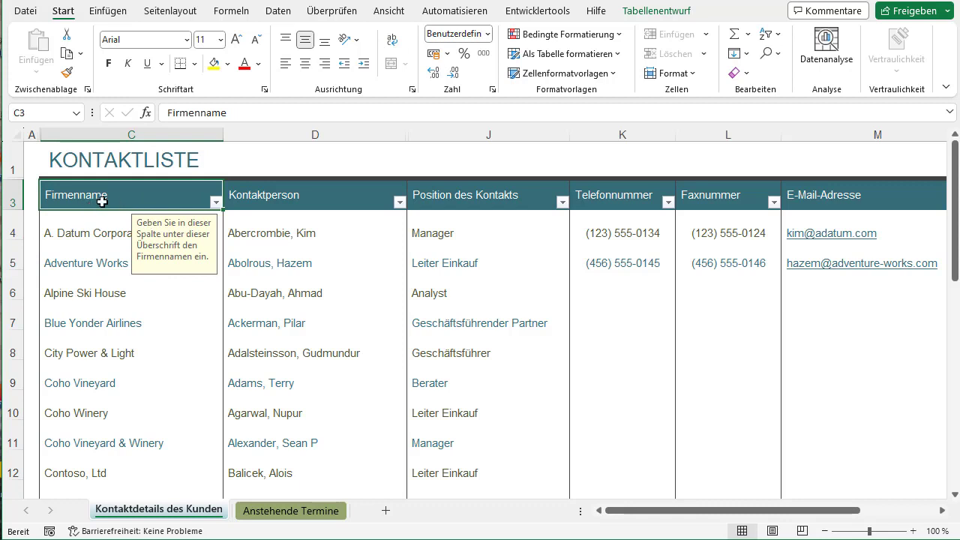
pyautogui.click(316, 203)
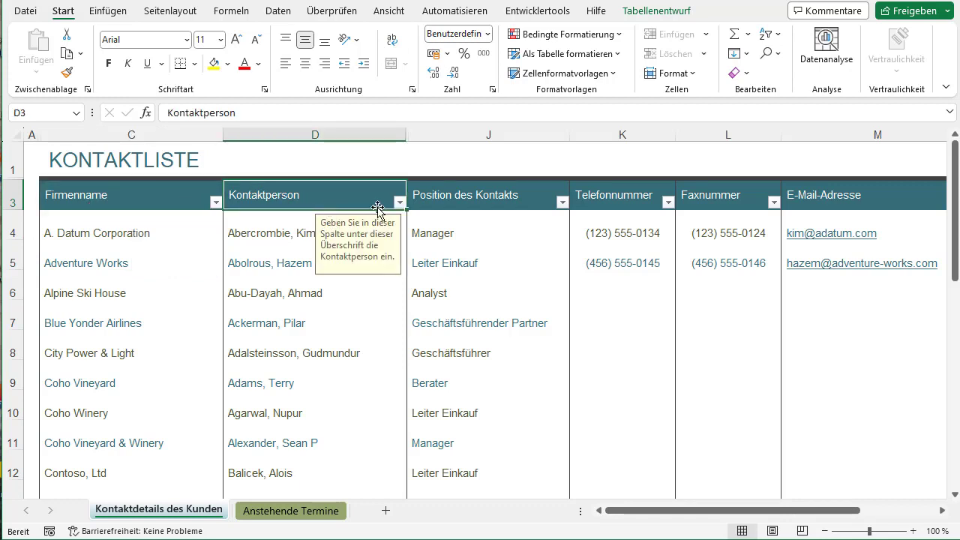
pyautogui.click(469, 203)
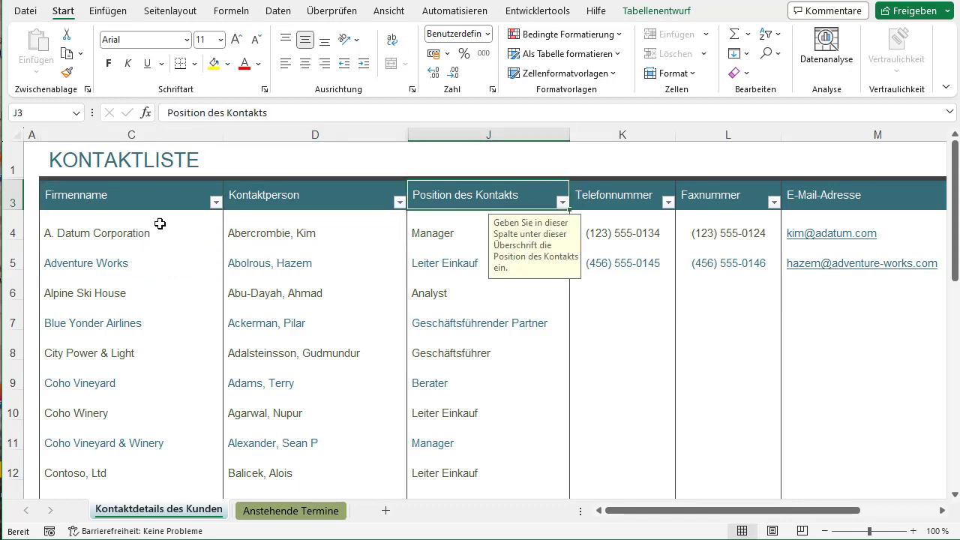
pyautogui.click(135, 276)
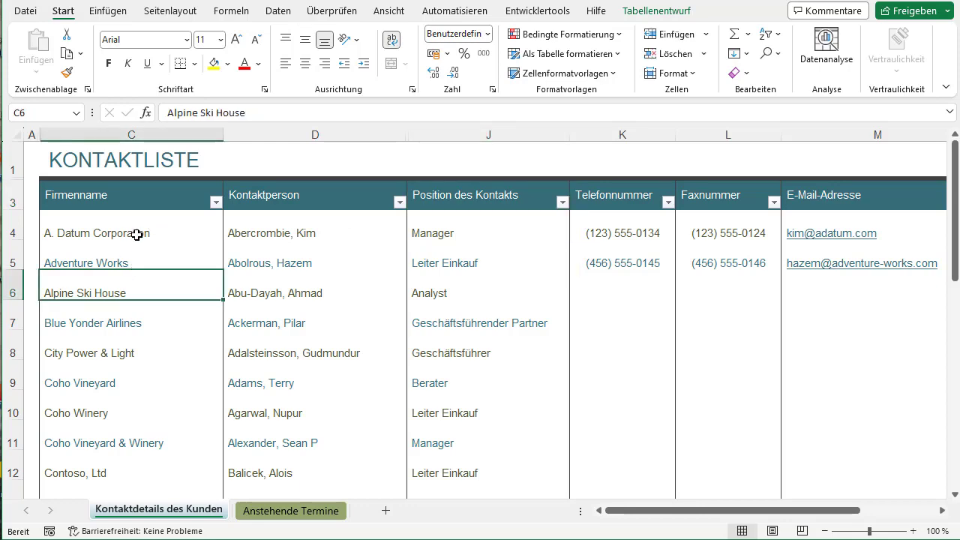
pyautogui.scroll(-3, 137, 235)
pyautogui.scroll(3, 143, 259)
# Step: Insert a blank table row above the Adventure Works row at C5
pyautogui.click(140, 252)
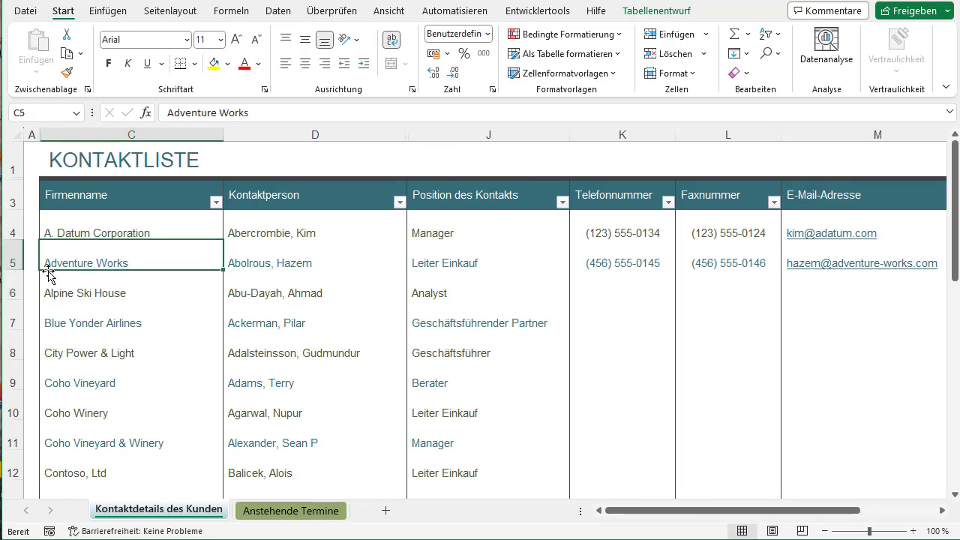
pyautogui.rightClick(80, 255)
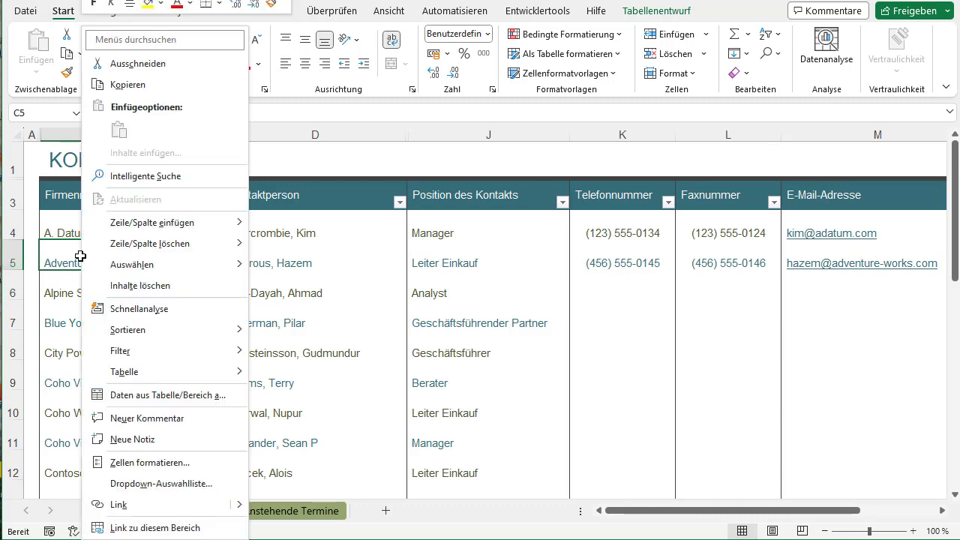
pyautogui.moveTo(209, 237)
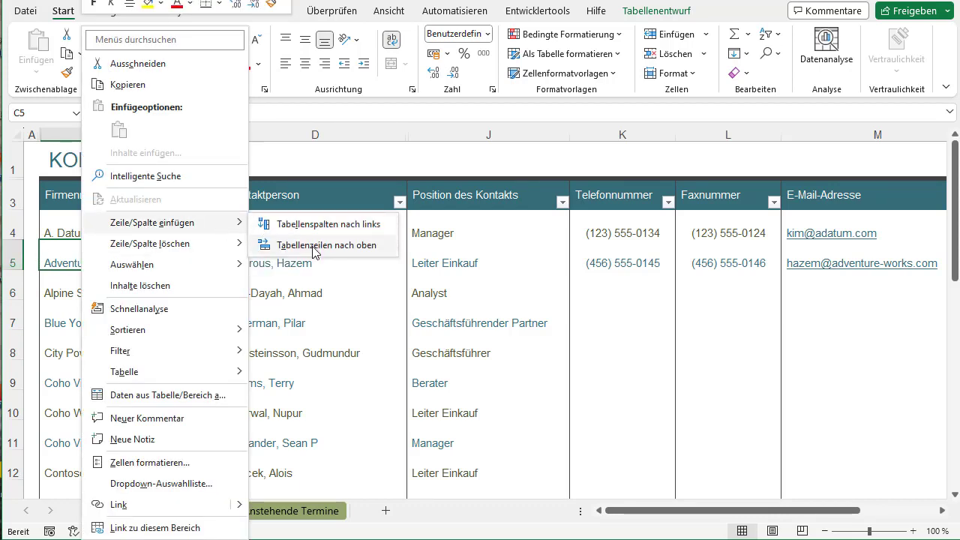
pyautogui.click(314, 247)
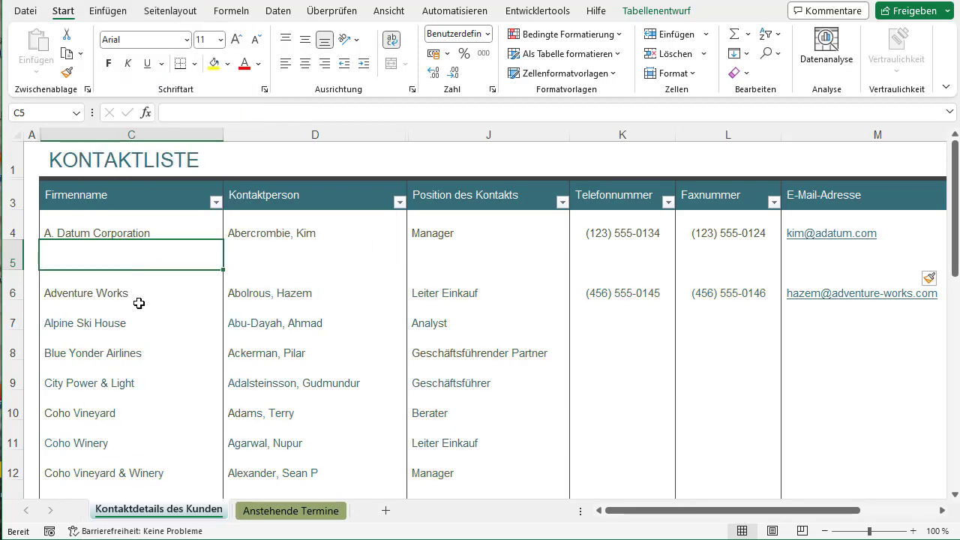
# Step: Copy the Adventure Works row 6 and paste it into the empty row 5
pyautogui.click(123, 308)
pyautogui.click(9, 290)
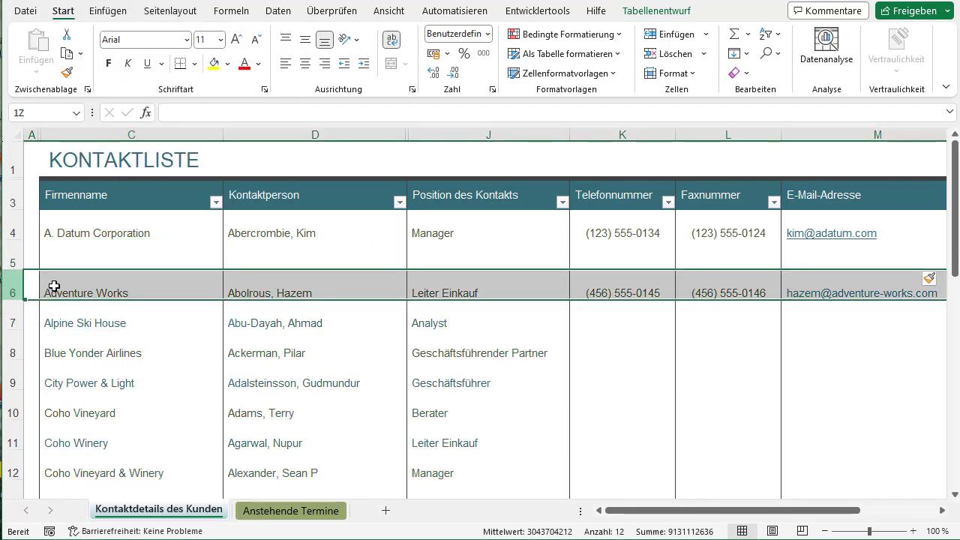
pyautogui.hotkey('ctrl', 'c')
pyautogui.click(13, 255)
pyautogui.hotkey('ctrl', 'v')
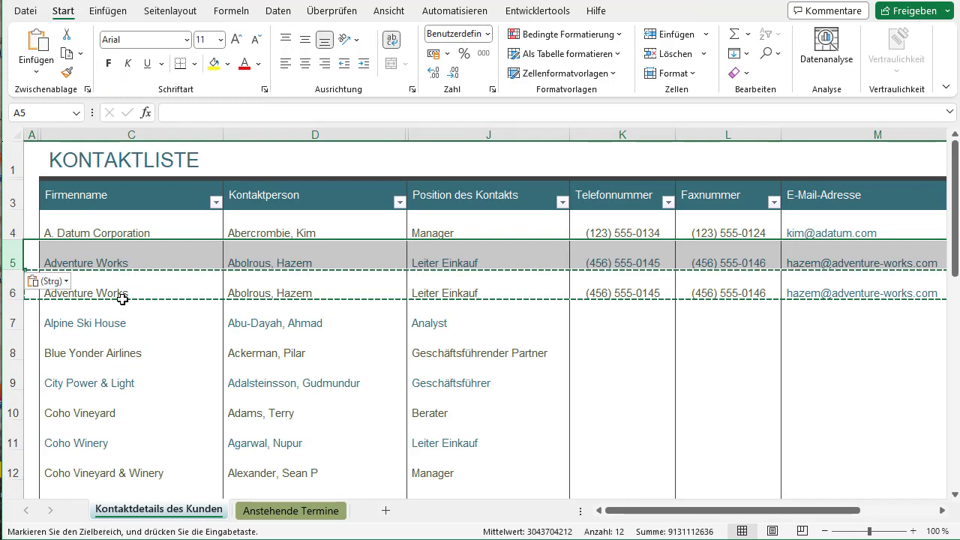
# Step: Check both Adventure Works company cells to confirm the rows are identical
pyautogui.moveTo(161, 289)
pyautogui.mouseDown()
pyautogui.moveTo(135, 268)
pyautogui.moveTo(112, 290)
pyautogui.mouseUp()
pyautogui.click(127, 250)
pyautogui.click(103, 285)
pyautogui.click(124, 259)
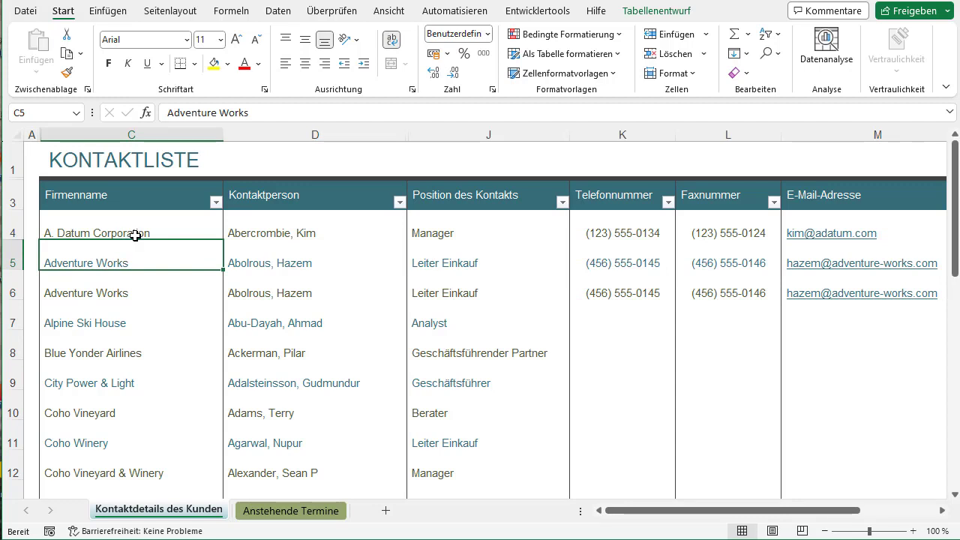
pyautogui.click(133, 238)
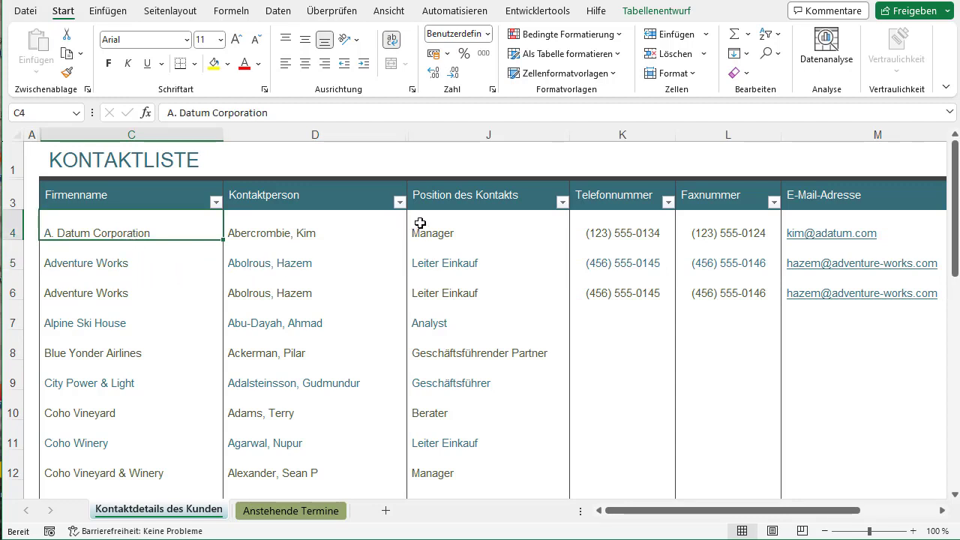
# Step: Remove duplicate table rows on Tabellenentwurf using only the Firmenname column as the key
pyautogui.click(649, 19)
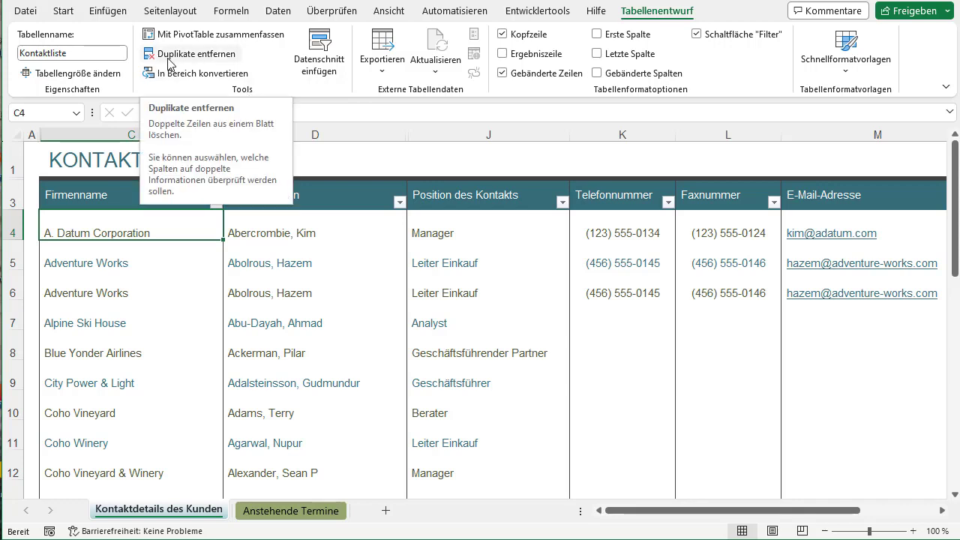
pyautogui.click(215, 58)
pyautogui.moveTo(450, 111); pyautogui.dragTo(382, 175)
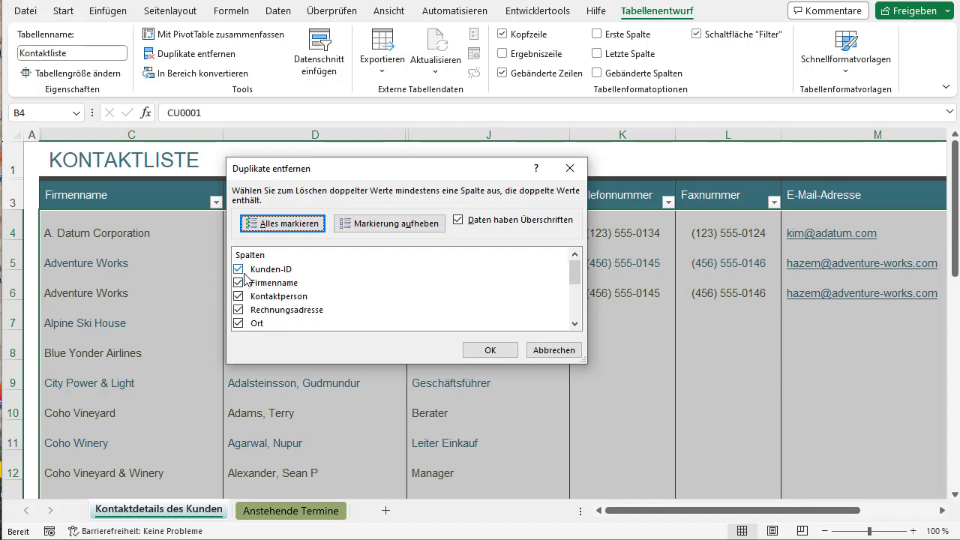
pyautogui.click(394, 229)
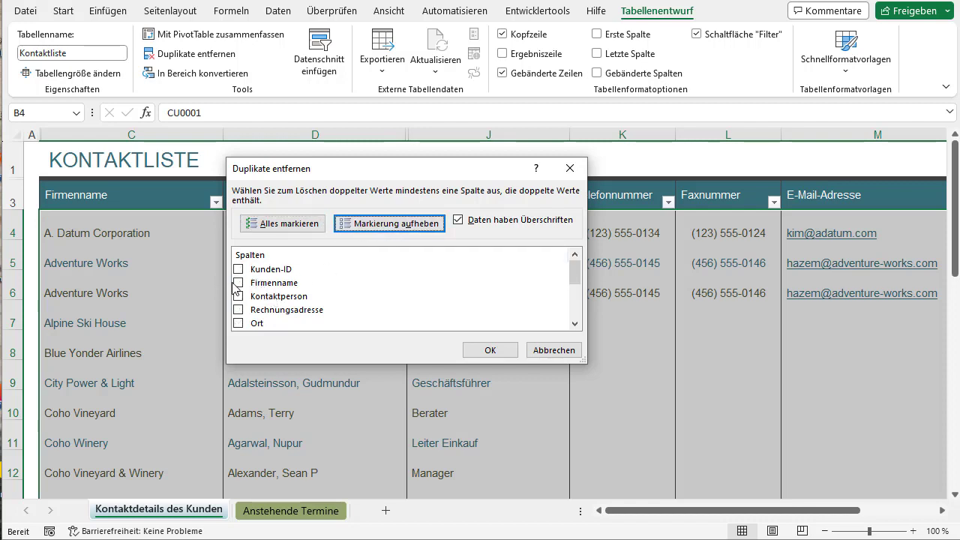
pyautogui.click(250, 287)
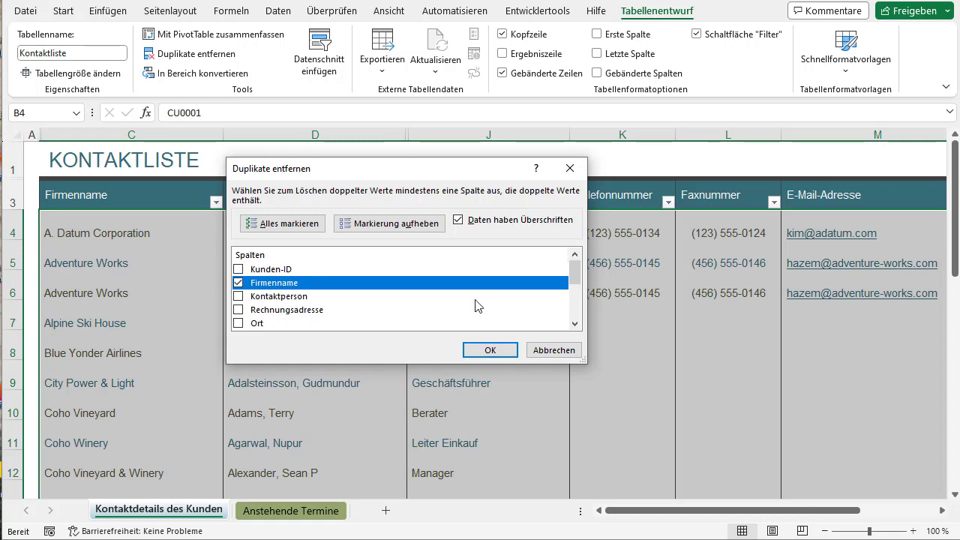
pyautogui.click(499, 351)
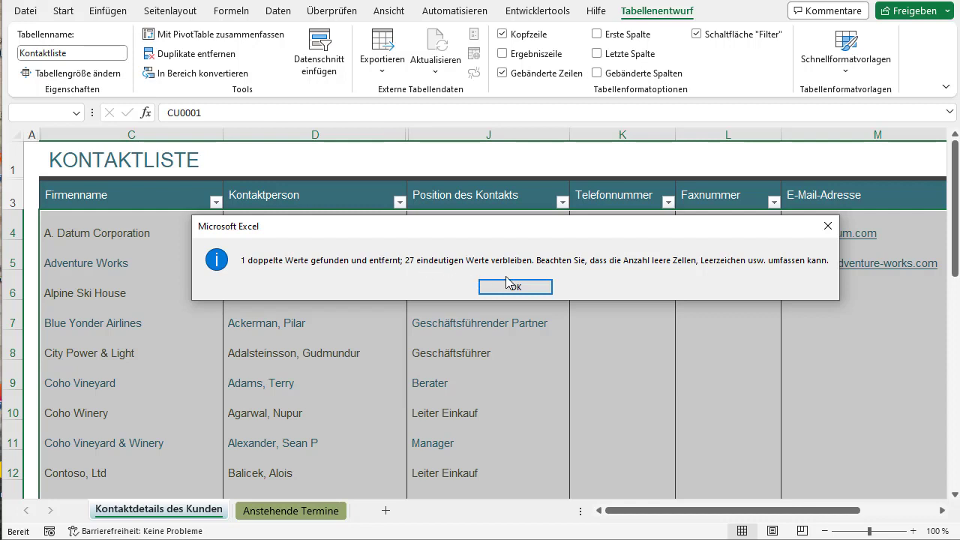
# Step: Dismiss the removal message and check that only one Adventure Works row remains
pyautogui.press('Return')
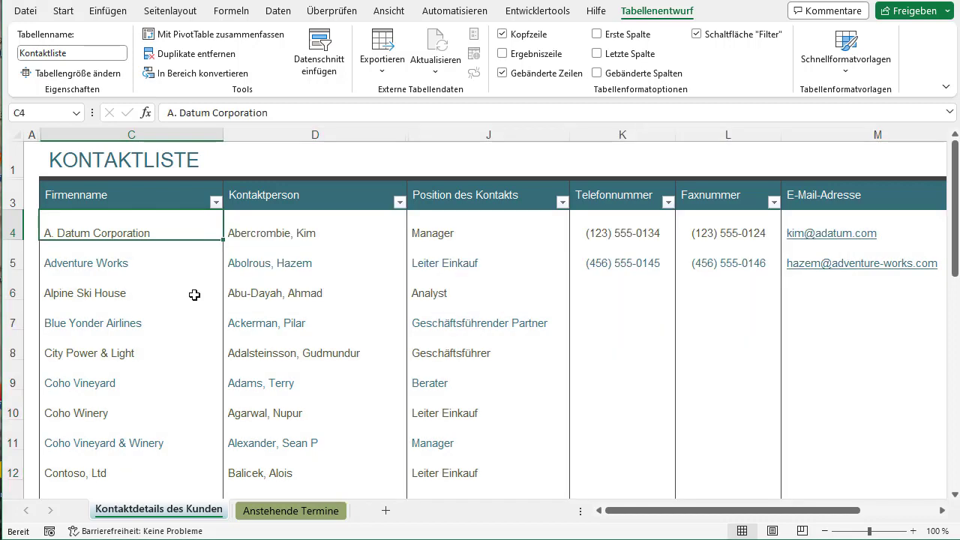
pyautogui.click(195, 293)
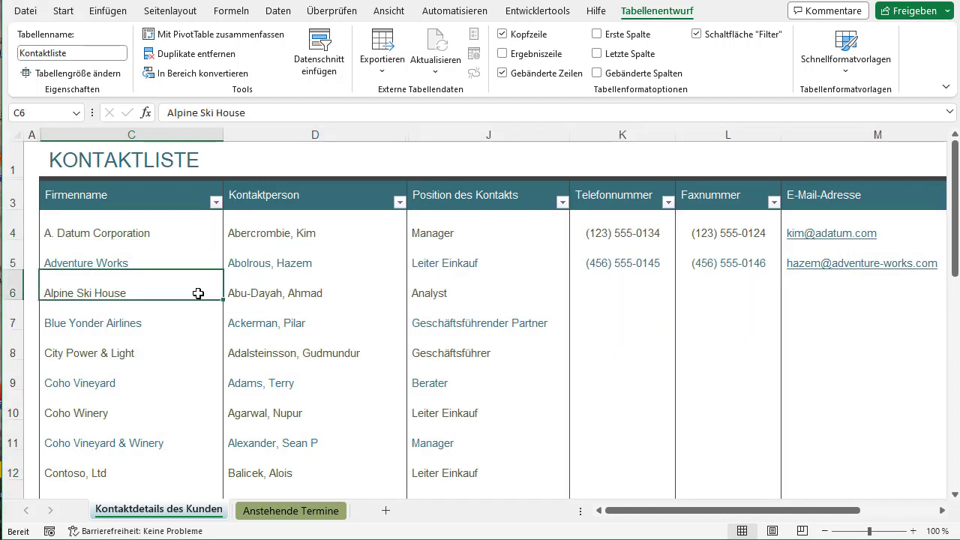
pyautogui.click(132, 259)
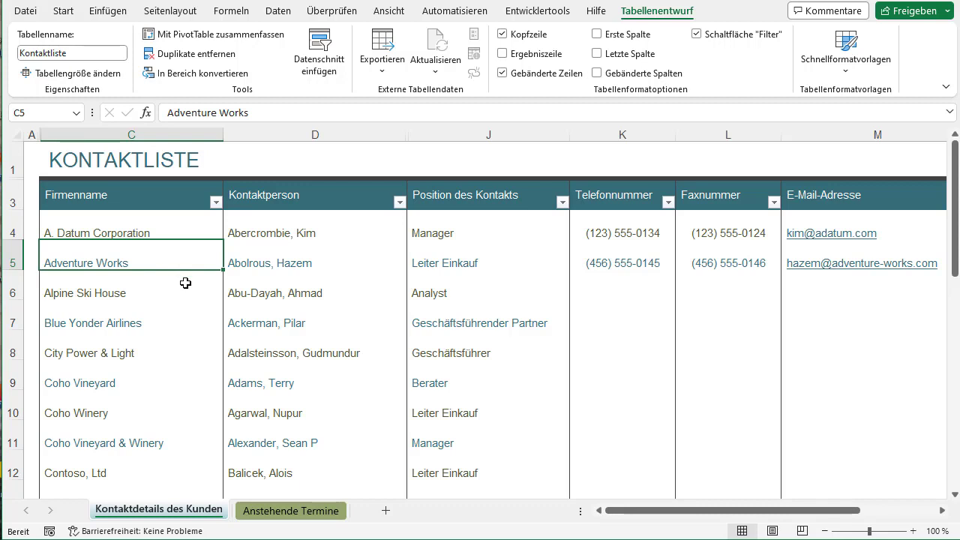
# Step: Undo the removal, verify Adventure Works in C5 and C6, and select the Firmenname column C
pyautogui.hotkey('ctrl', 'z')
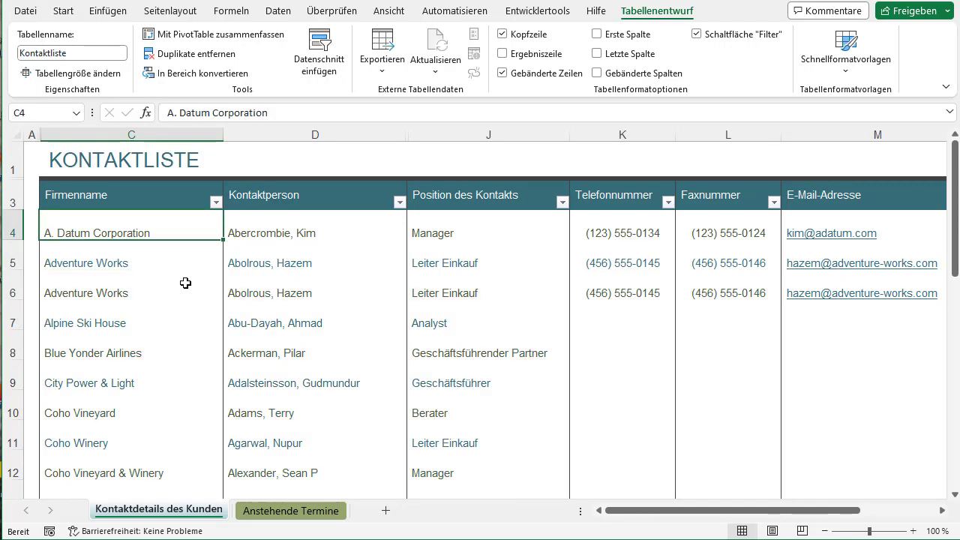
pyautogui.click(185, 282)
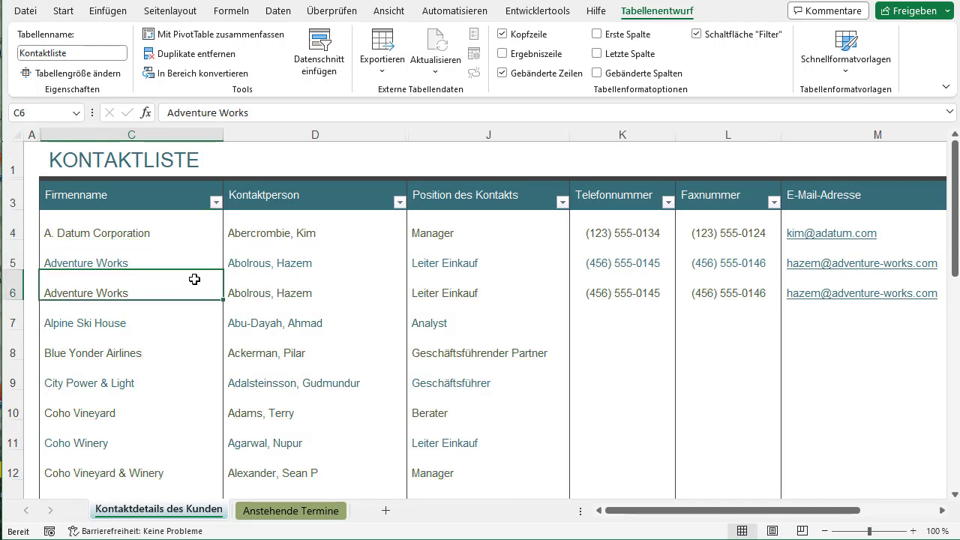
pyautogui.click(158, 251)
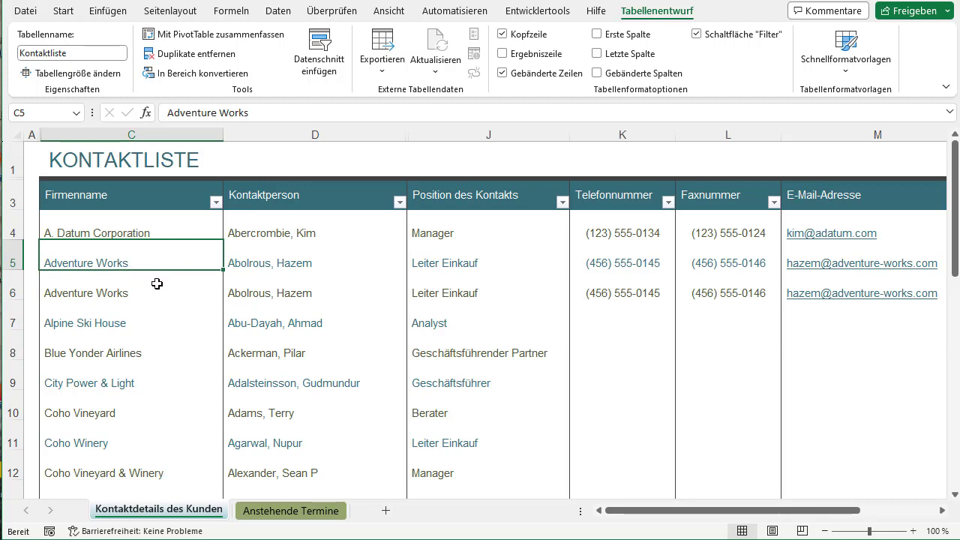
pyautogui.click(151, 290)
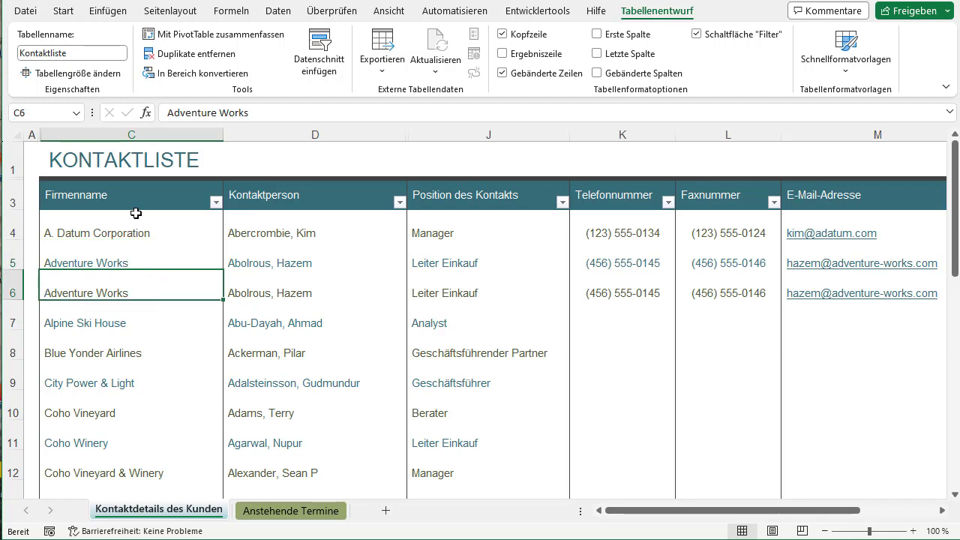
pyautogui.click(138, 135)
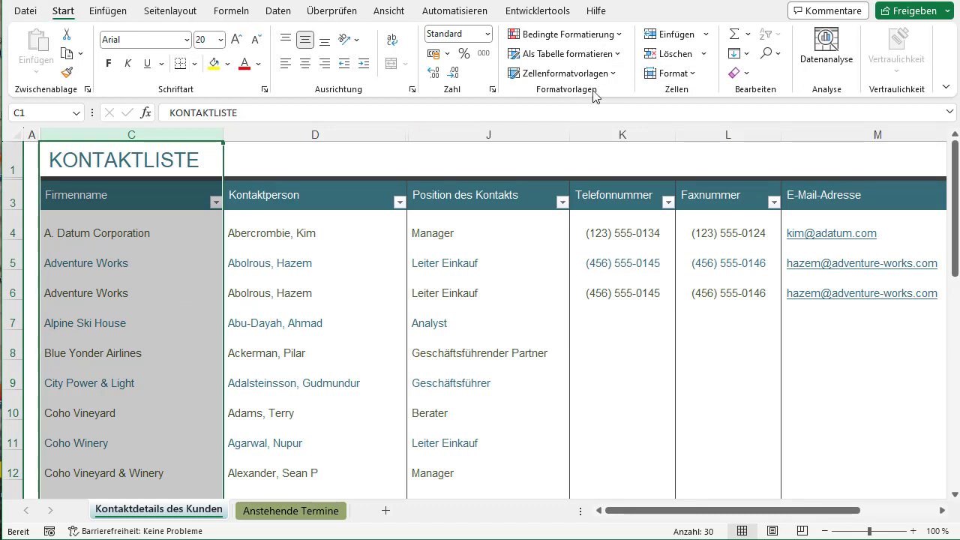
# Step: Apply a Doppelte Werte conditional format with light red fill and dark red text to column C
pyautogui.click(626, 37)
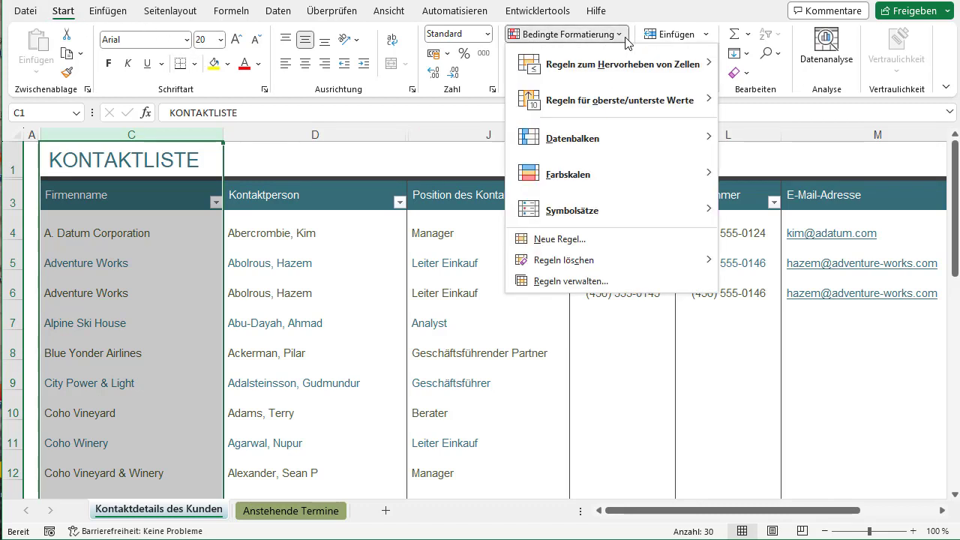
pyautogui.moveTo(559, 73)
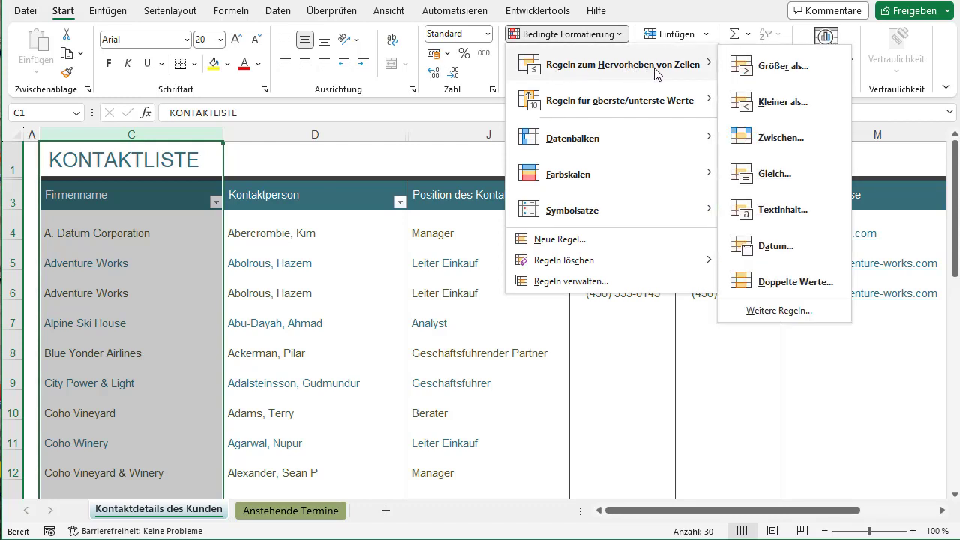
pyautogui.click(793, 290)
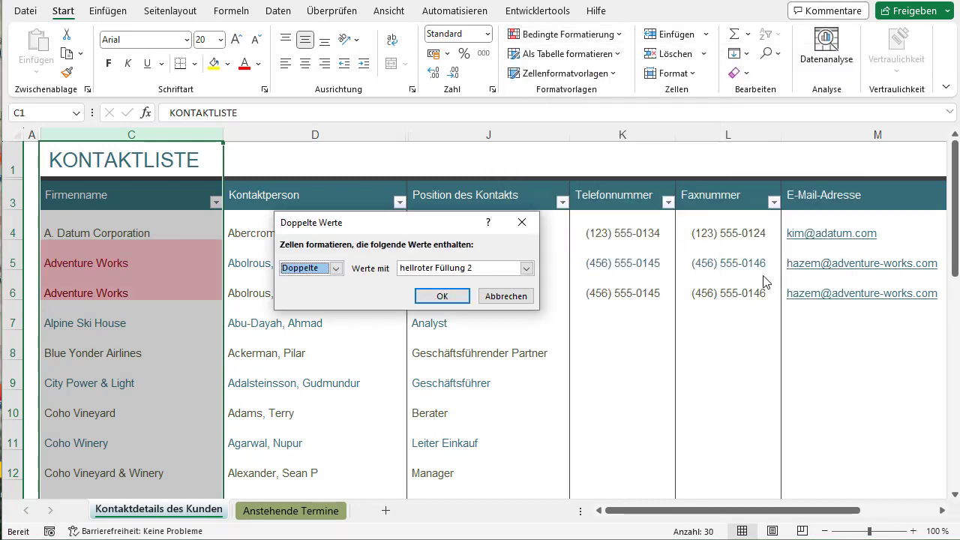
pyautogui.click(443, 297)
# Step: Inspect the highlighted Adventure Works cells C5 and C6
pyautogui.click(134, 297)
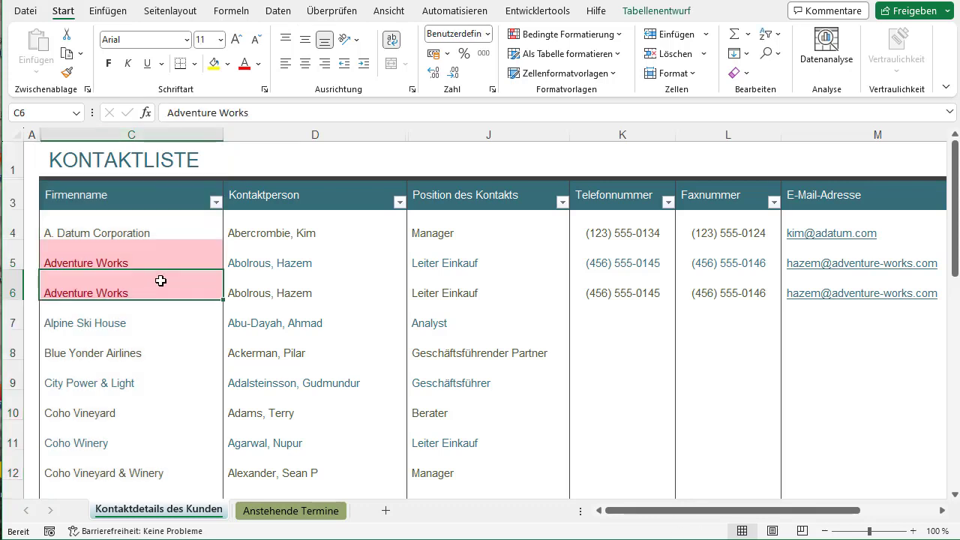
pyautogui.moveTo(171, 250); pyautogui.dragTo(171, 285)
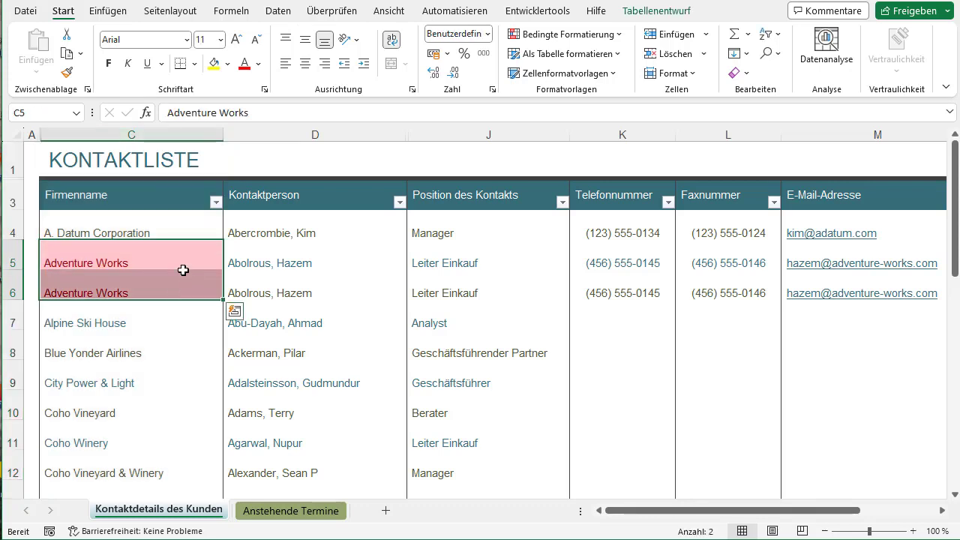
pyautogui.click(156, 336)
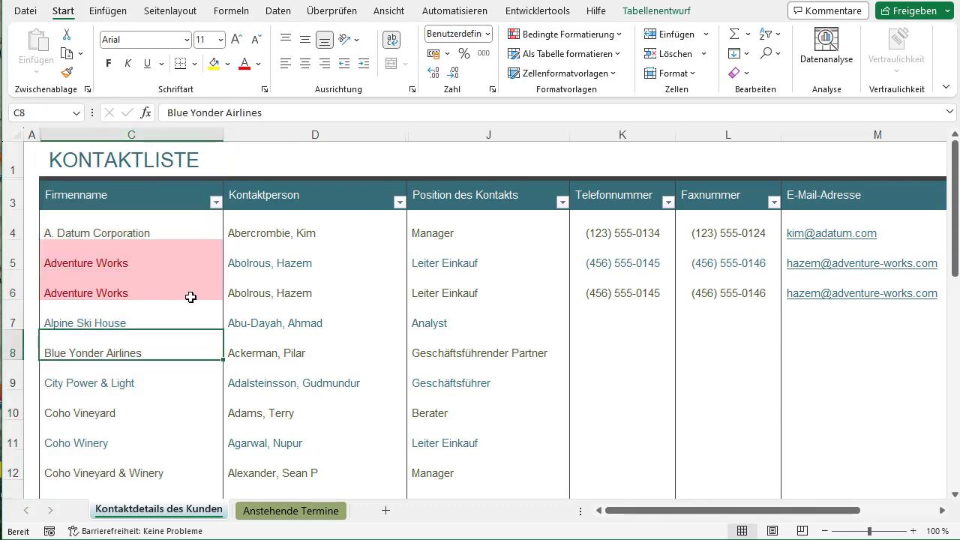
pyautogui.click(171, 298)
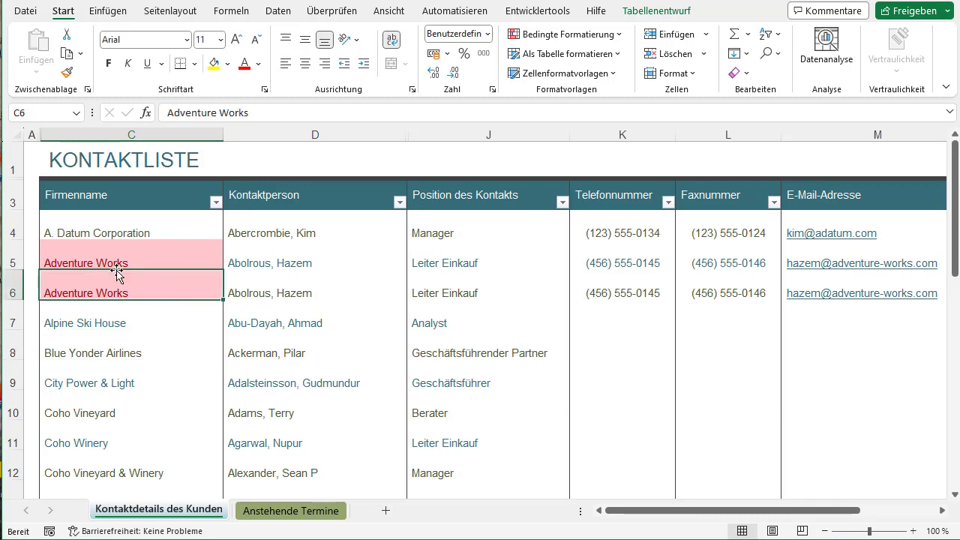